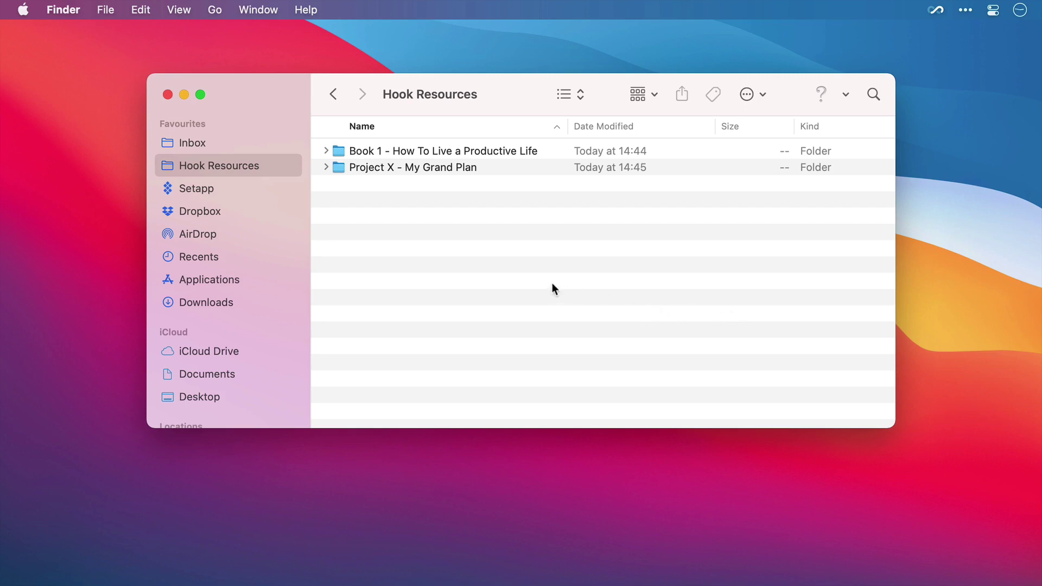
Peek inside the Book 1 folder, then bring the Book 1 Outline document to the front
{"action": "left_click", "coordinate": [326, 151]}
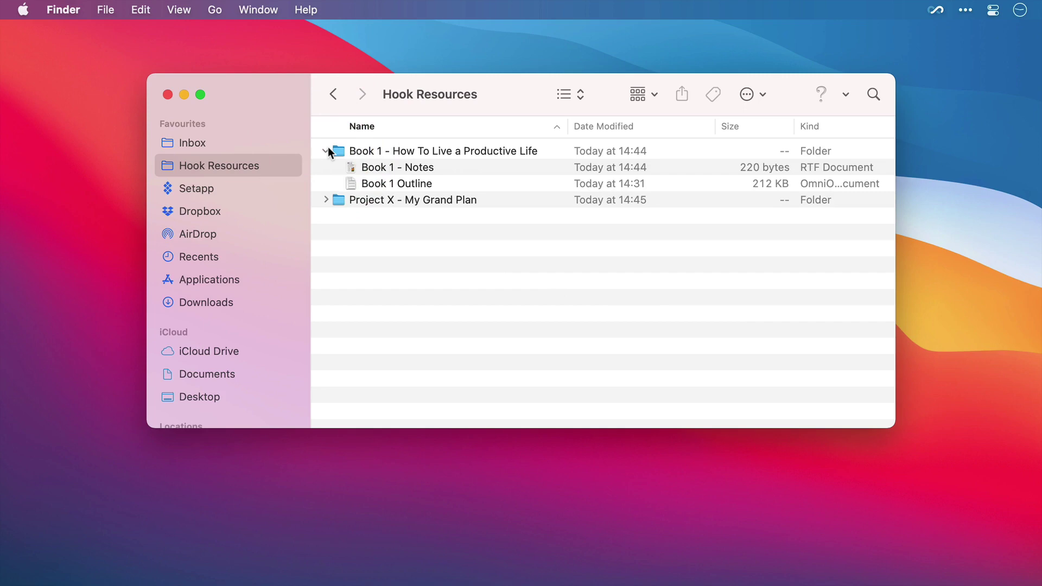
{"action": "left_click", "coordinate": [327, 149]}
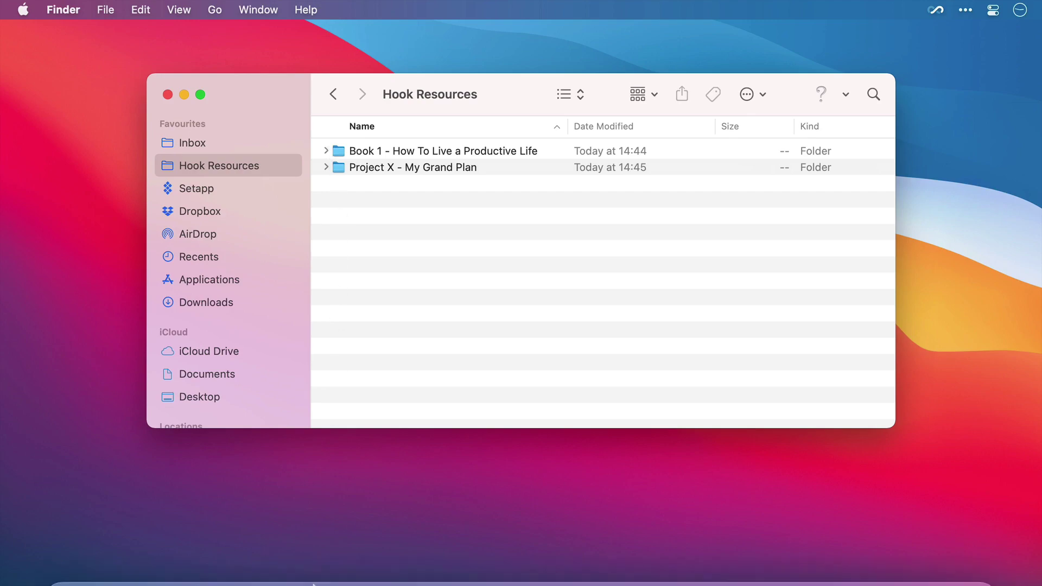
{"action": "mouse_move", "coordinate": [303, 567]}
{"action": "left_click", "coordinate": [422, 562]}
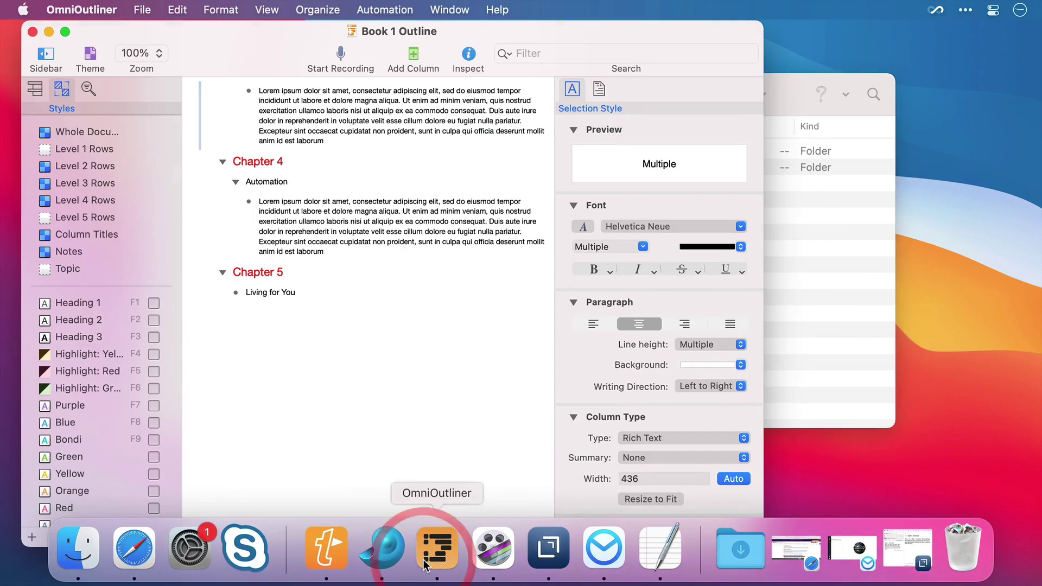
{"action": "scroll", "coordinate": [409, 373], "scroll_direction": "up", "scroll_amount": 10}
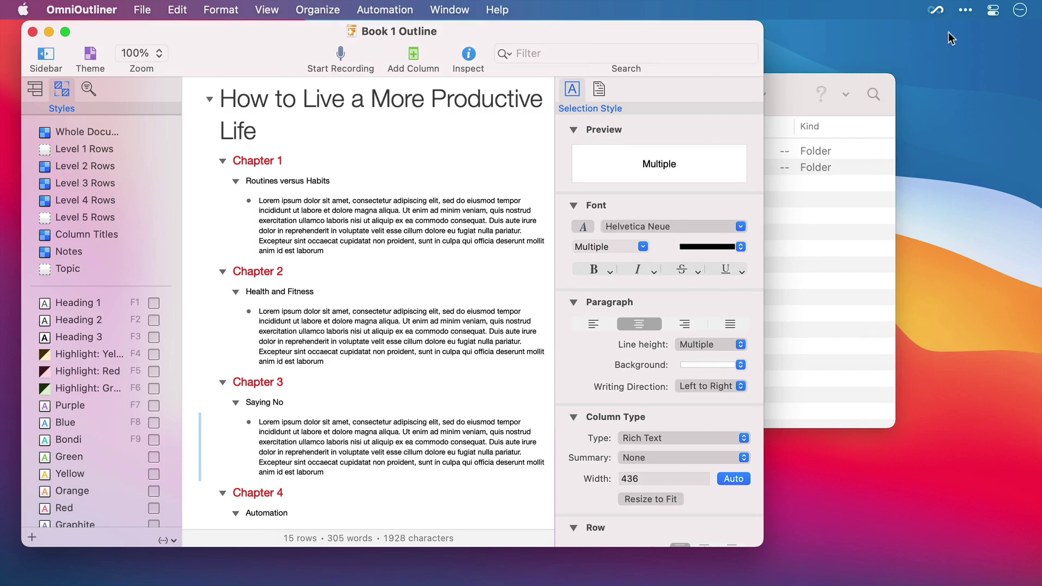
Copy a Hook link to Book 1 Outline and minimise the outline window
{"action": "left_click", "coordinate": [943, 13]}
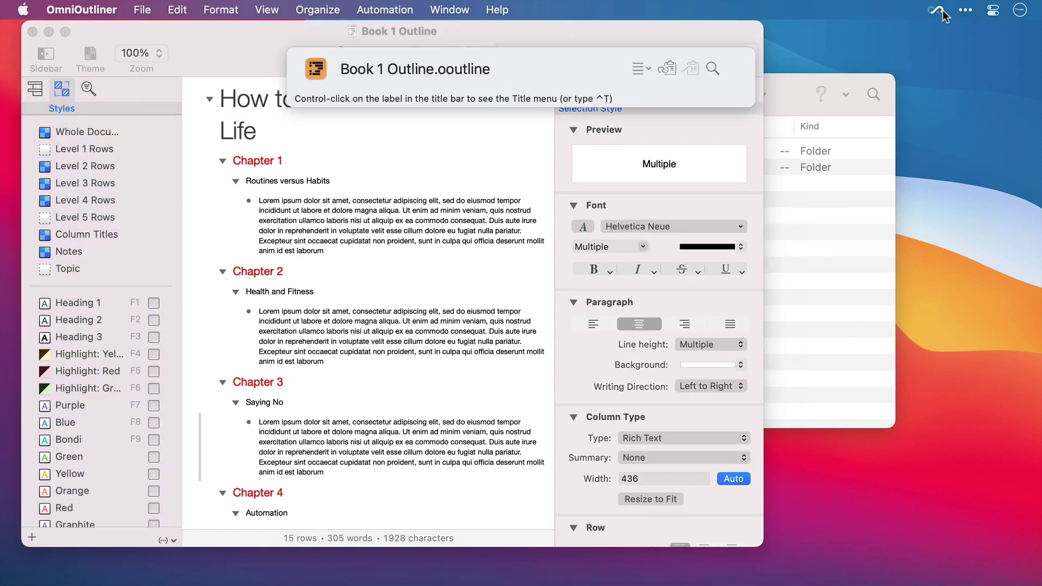
{"action": "left_click", "coordinate": [648, 68]}
{"action": "left_click", "coordinate": [668, 72]}
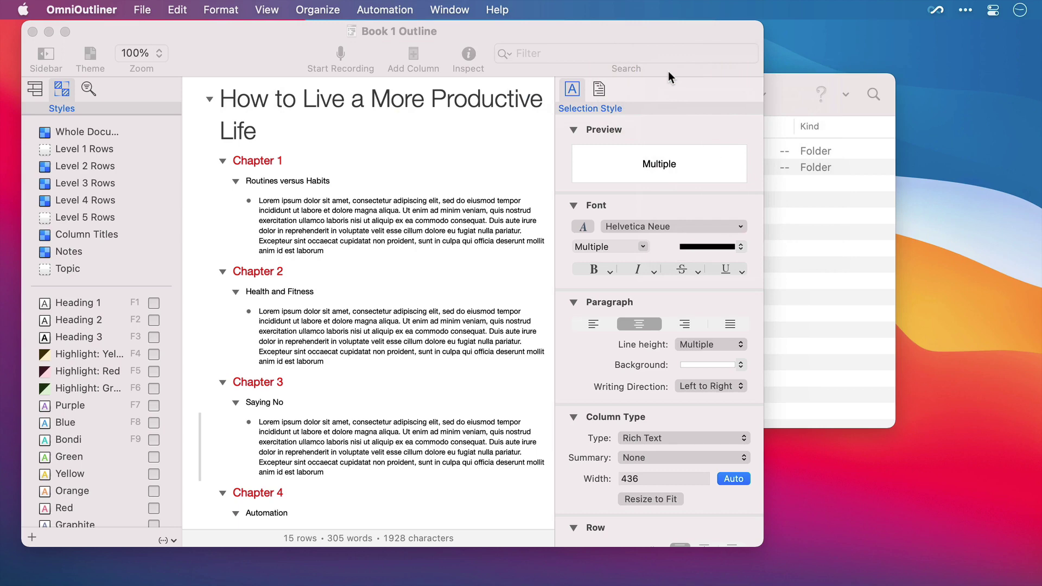
{"action": "left_click", "coordinate": [50, 31]}
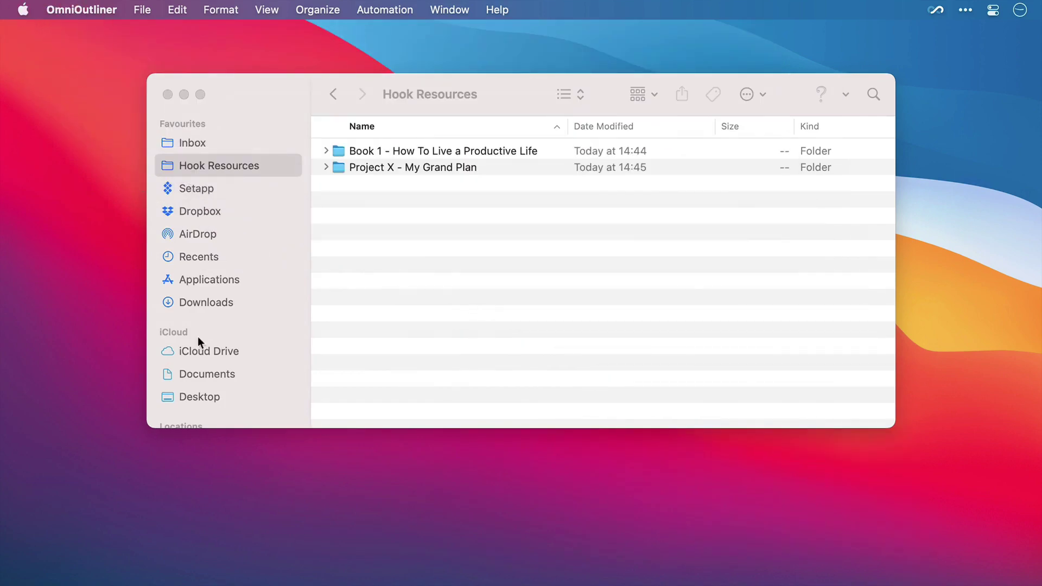
Hook Safari's Think Productive training page to the copied Book 1 Outline link
{"action": "mouse_move", "coordinate": [238, 584]}
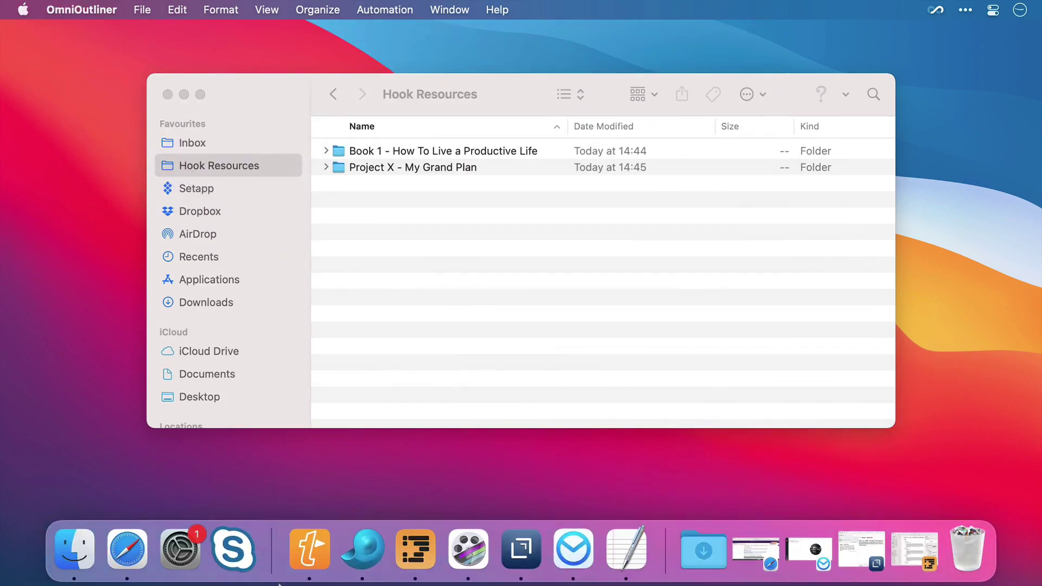
{"action": "left_click", "coordinate": [144, 554]}
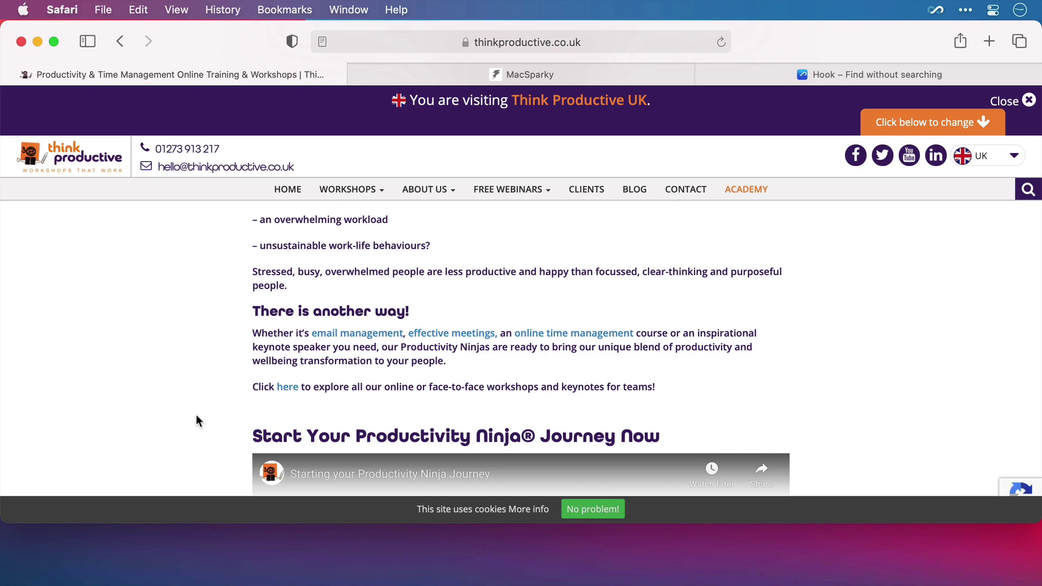
{"action": "key", "text": "ctrl+h"}
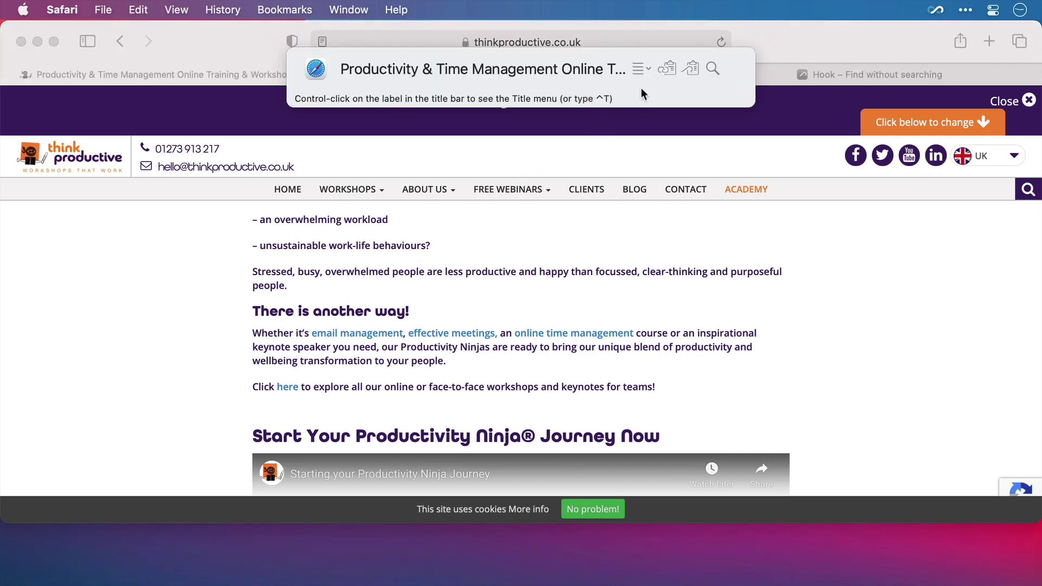
{"action": "left_click", "coordinate": [646, 70]}
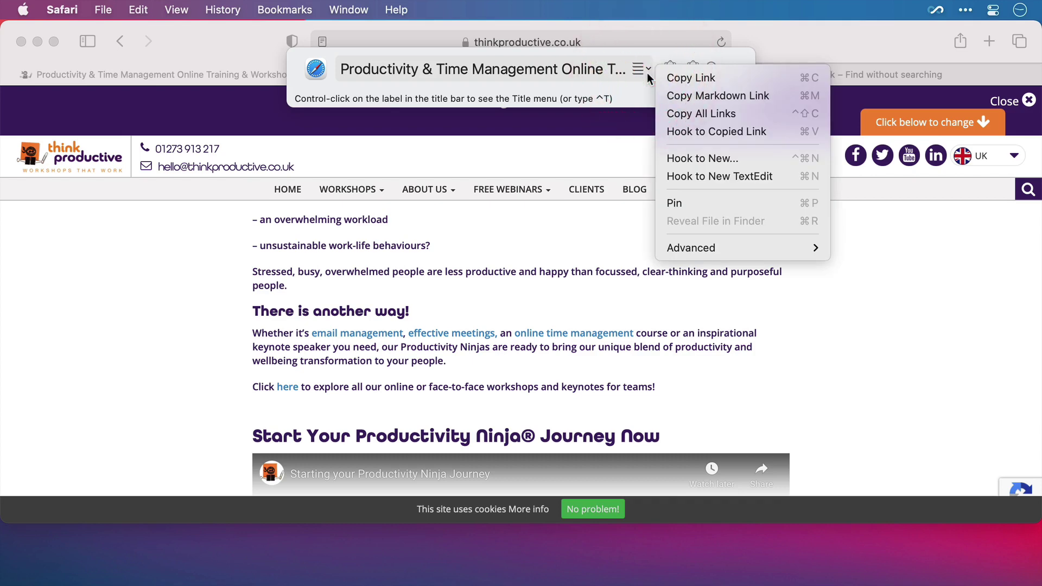
{"action": "left_click", "coordinate": [673, 132]}
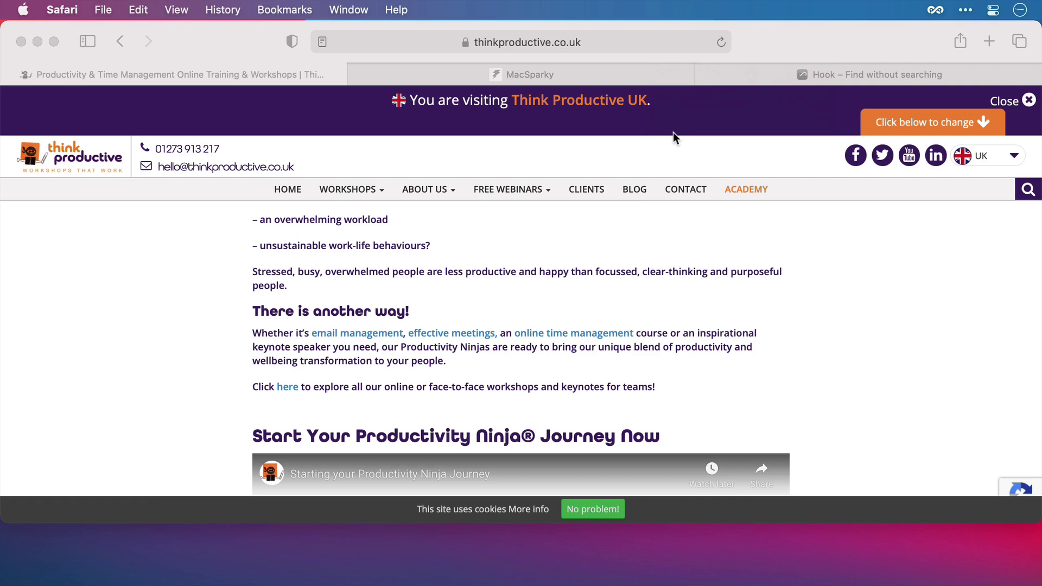
Hook the MacSparky TextSniper post and the Hook for macOS page to the copied outline link
{"action": "left_click", "coordinate": [629, 73]}
{"action": "key", "text": "super+shift+space"}
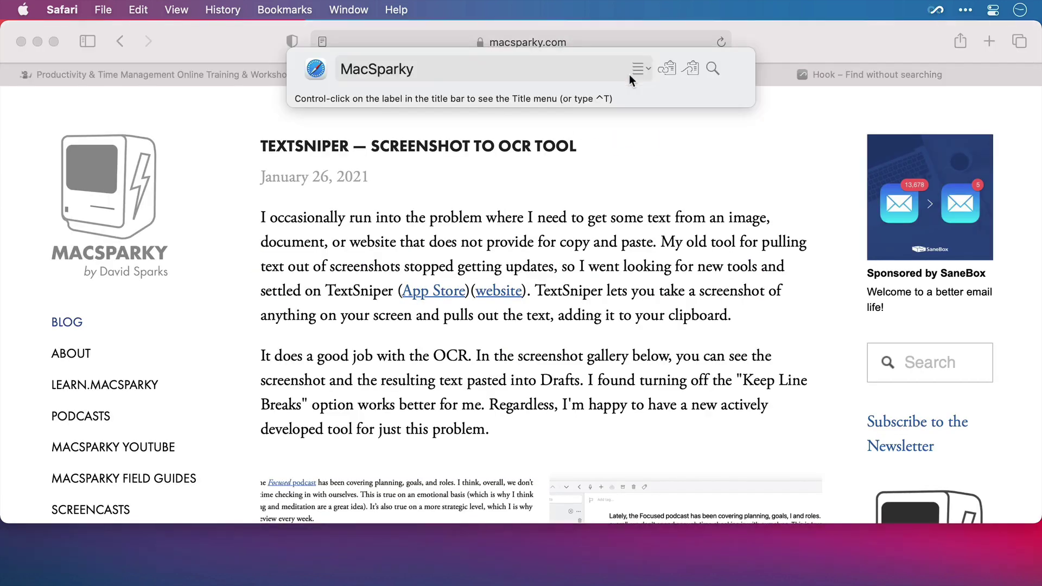
{"action": "key", "text": "super+v"}
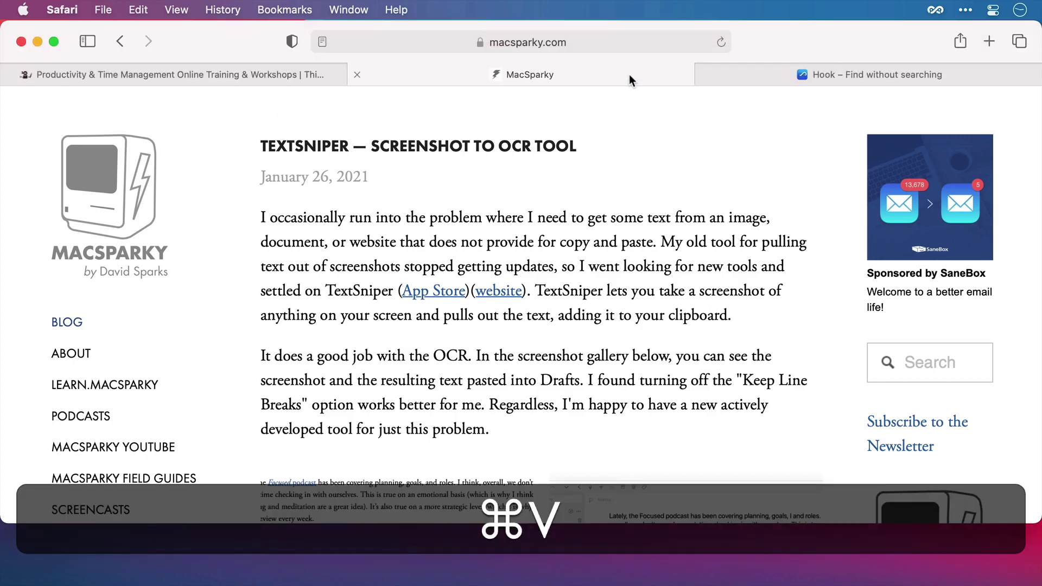
{"action": "left_click", "coordinate": [820, 74]}
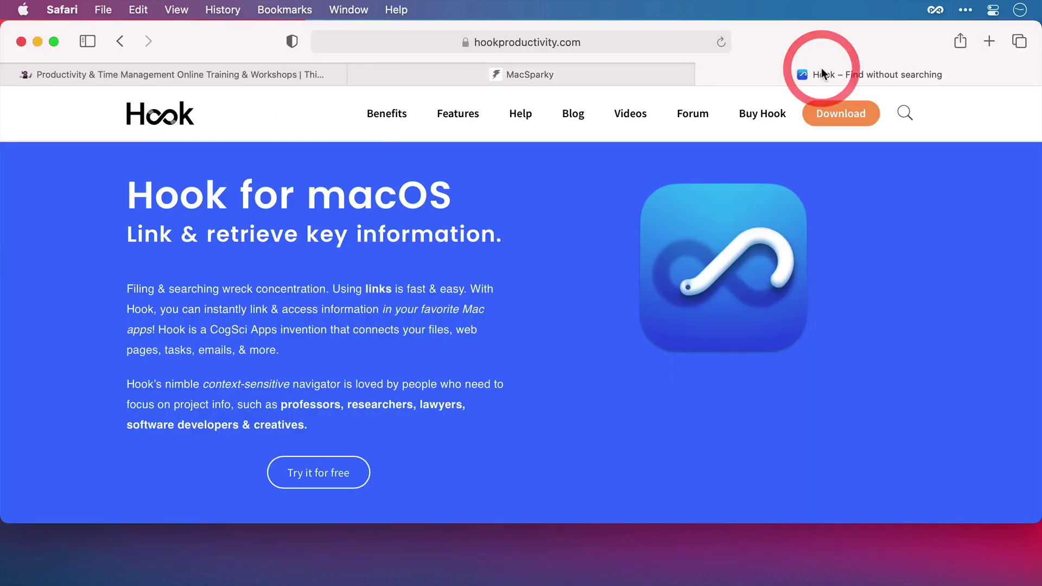
{"action": "key", "text": "super+shift+space"}
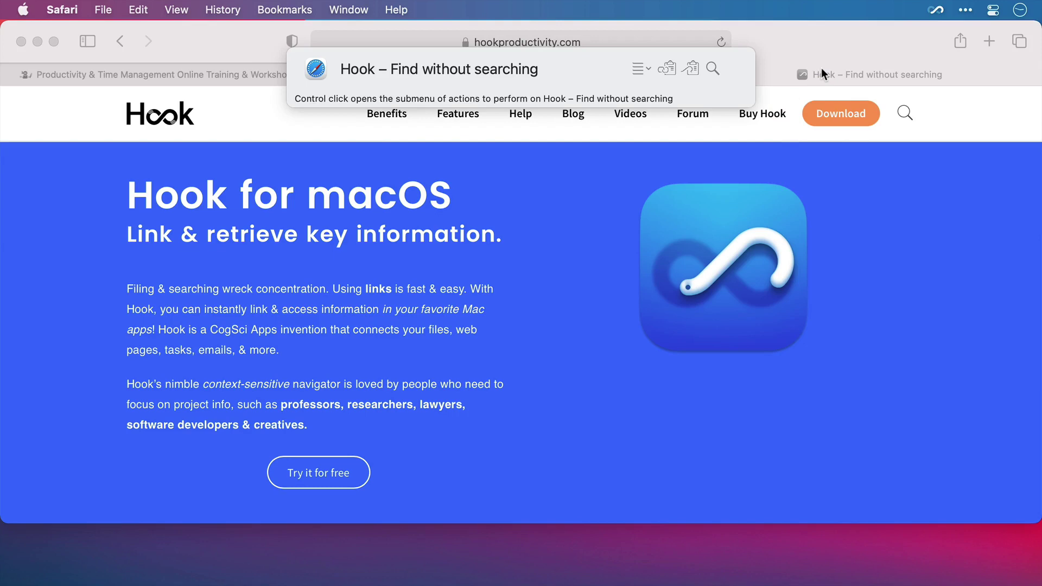
{"action": "key", "text": "super+v"}
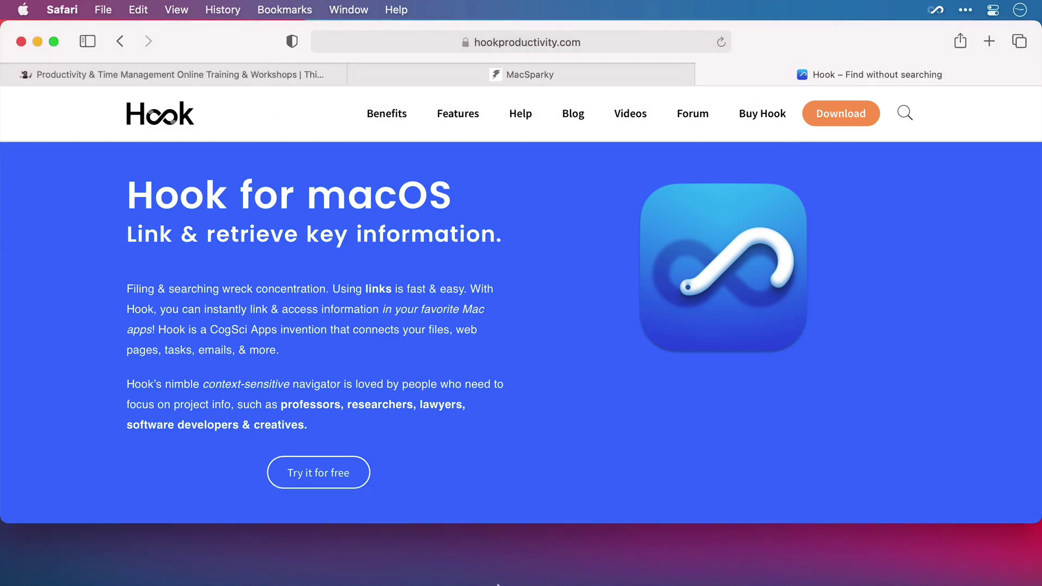
Restore the Book 1 Outline window and review its list of hooked web pages
{"action": "mouse_move", "coordinate": [477, 584]}
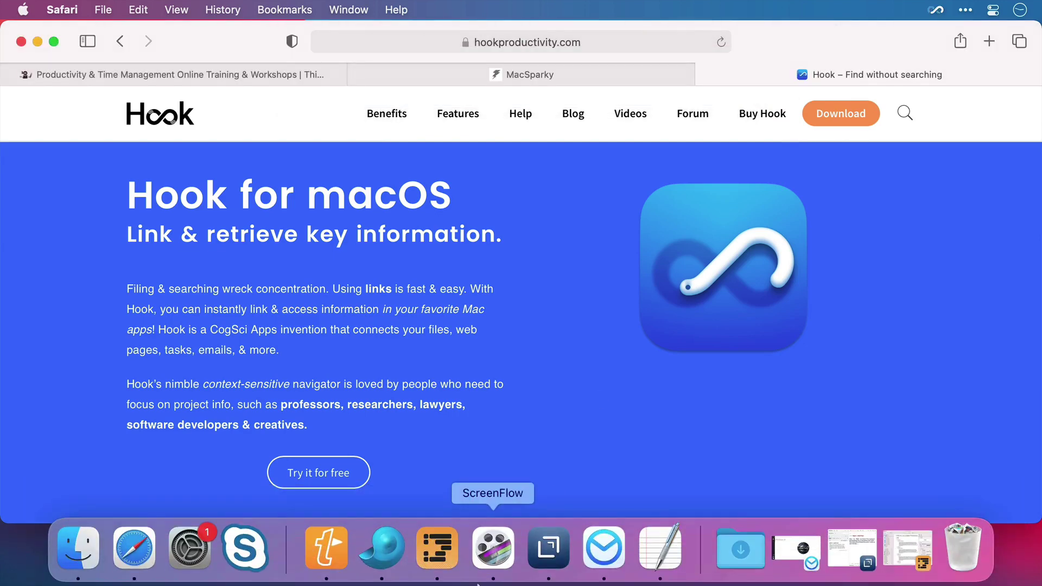
{"action": "left_click", "coordinate": [422, 565]}
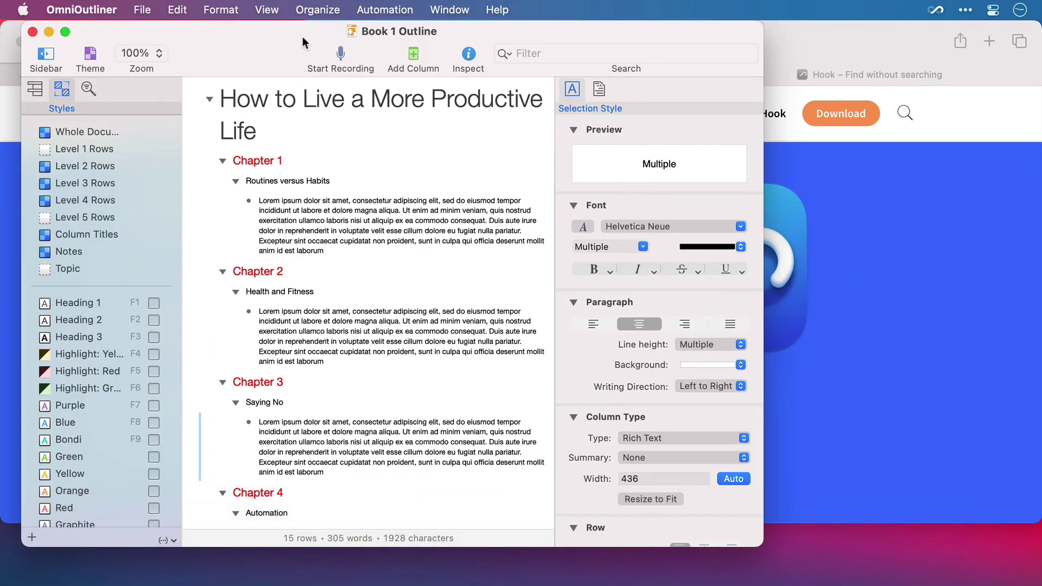
{"action": "key", "text": "super+shift+space"}
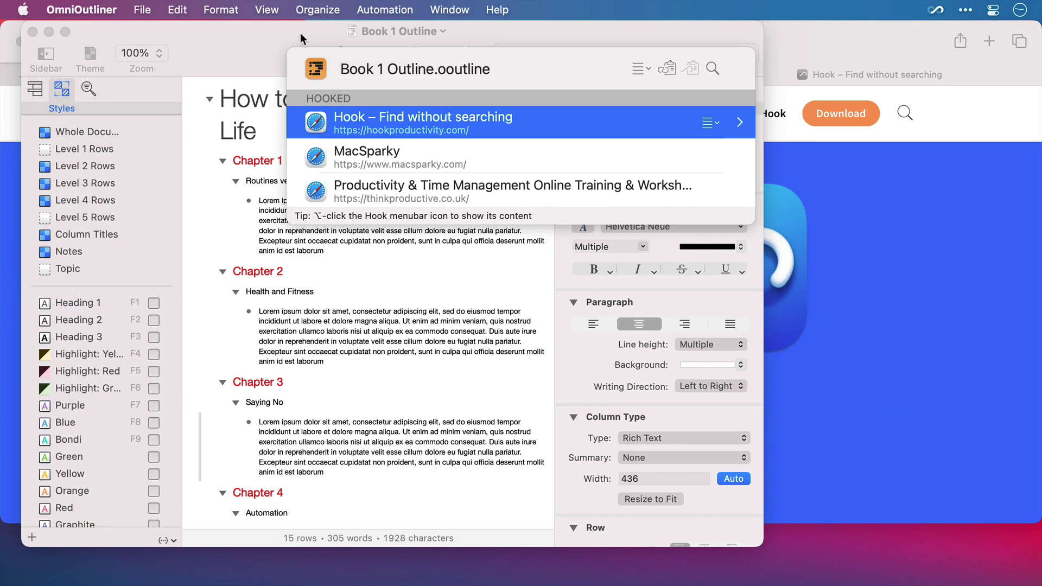
{"action": "key", "text": "Escape"}
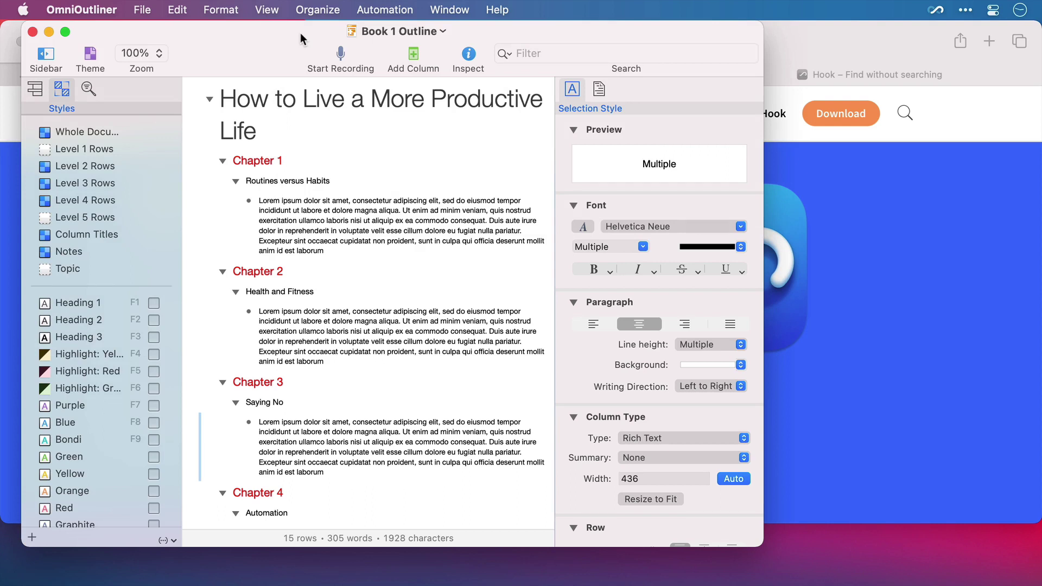
Hook the Book 1 - Draft Text draft to the copied outline link, then reopen Book 1 Outline from it
{"action": "mouse_move", "coordinate": [369, 584]}
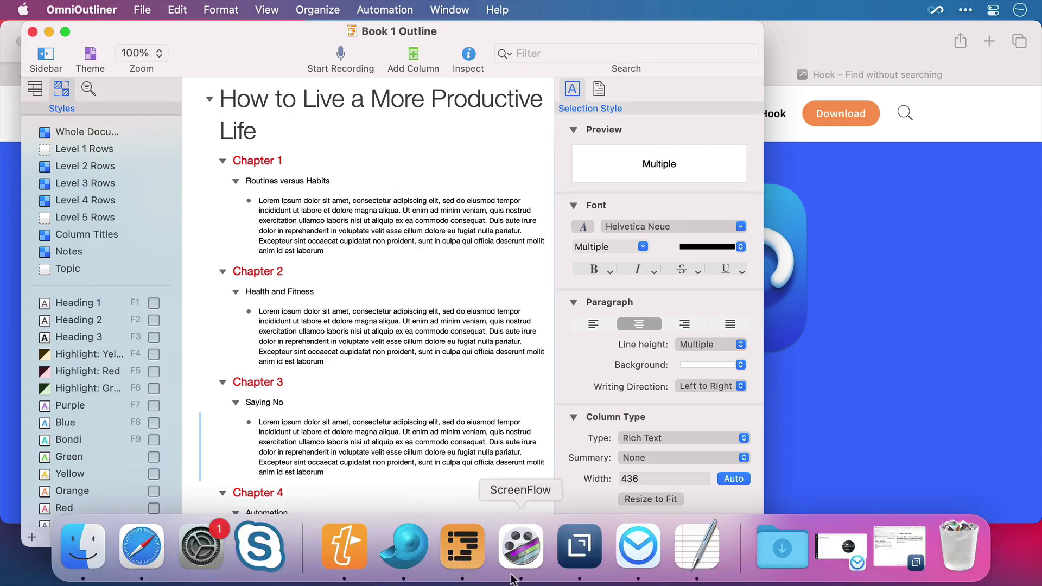
{"action": "left_click", "coordinate": [579, 547]}
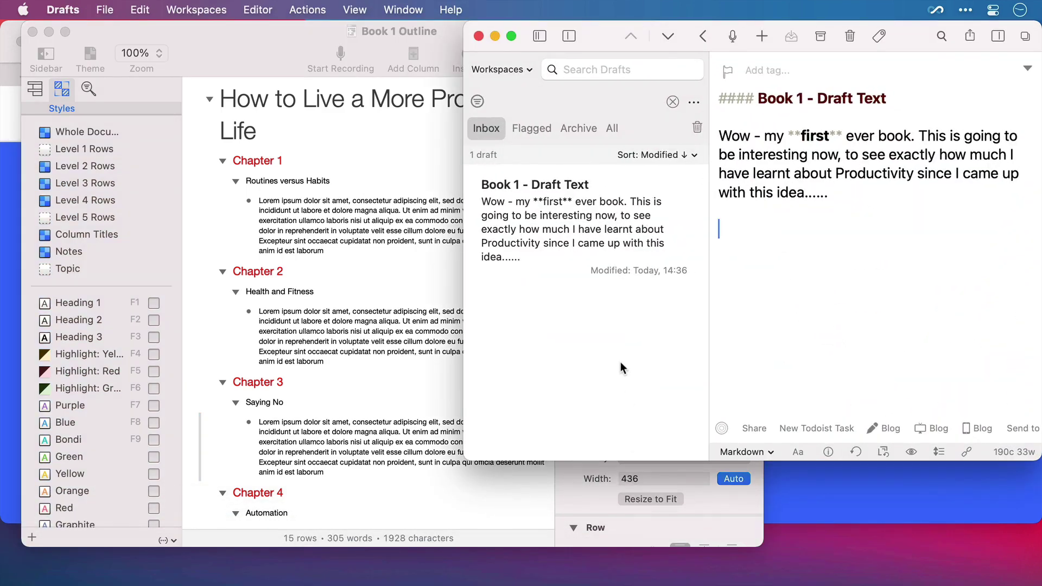
{"action": "left_click", "coordinate": [597, 225]}
{"action": "key", "text": "cmd+shift+space"}
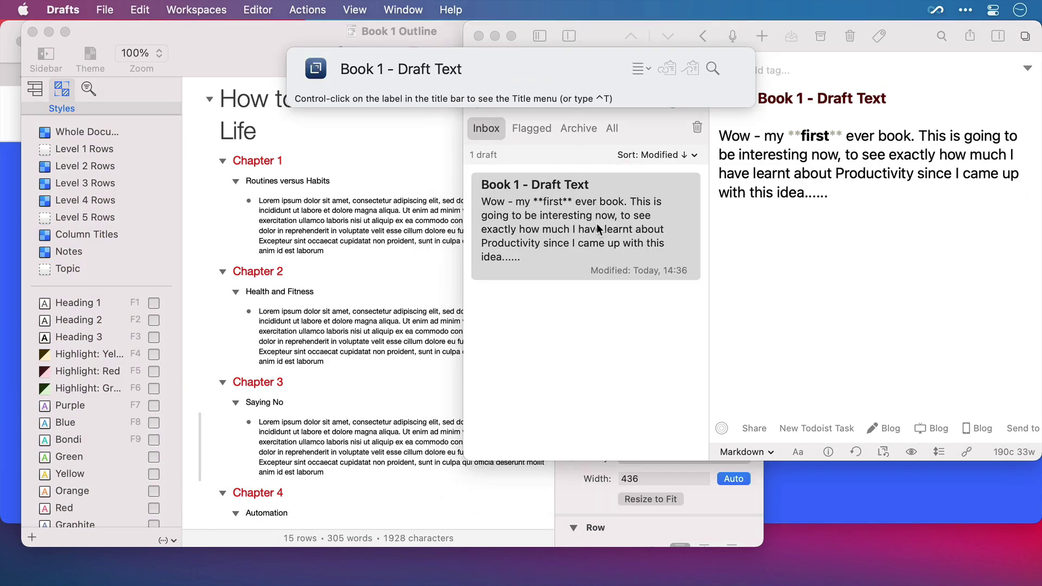
{"action": "key", "text": "super+v"}
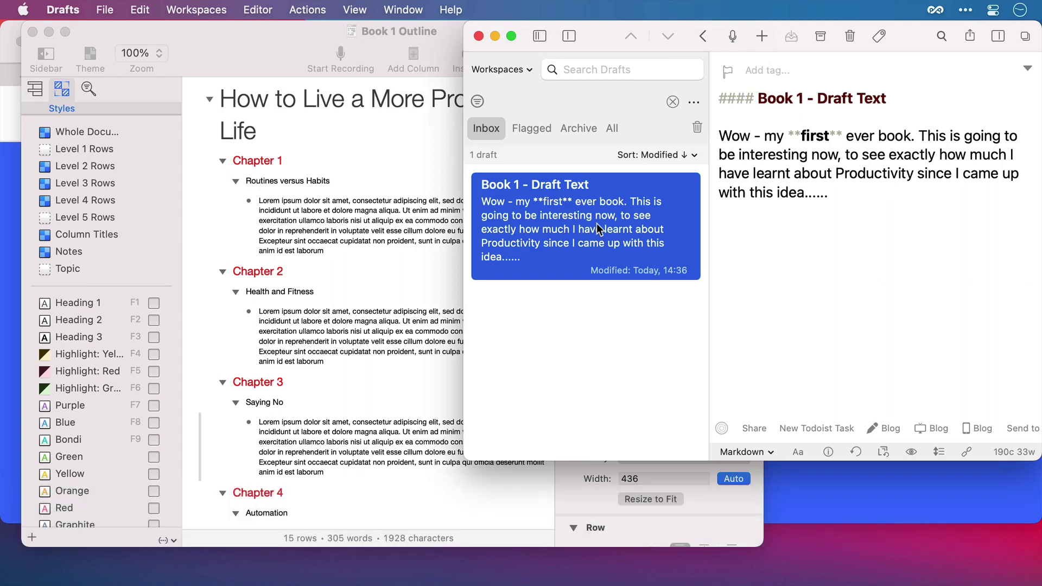
{"action": "key", "text": "super+shift+space"}
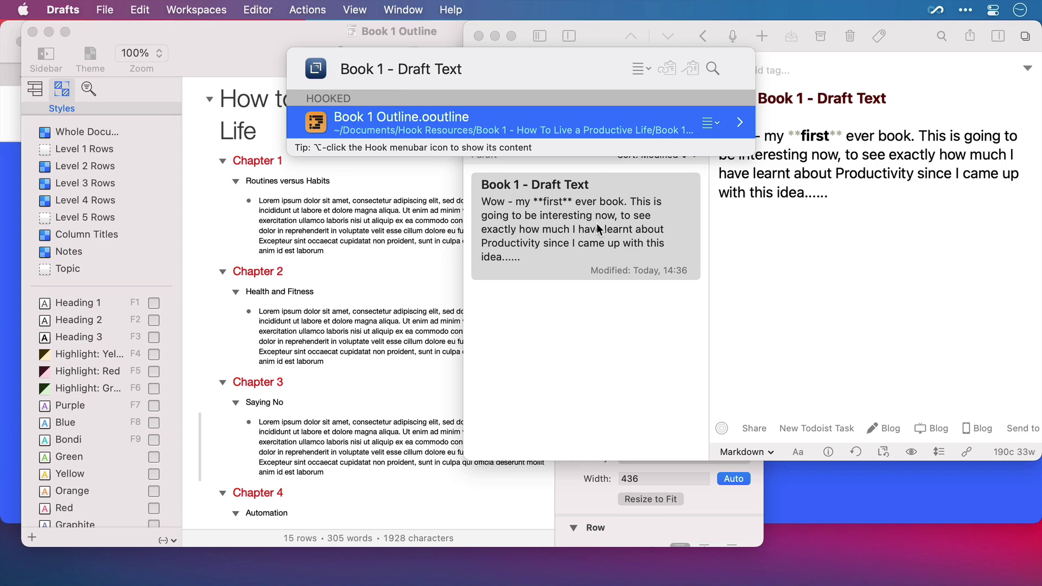
{"action": "key", "text": "Return"}
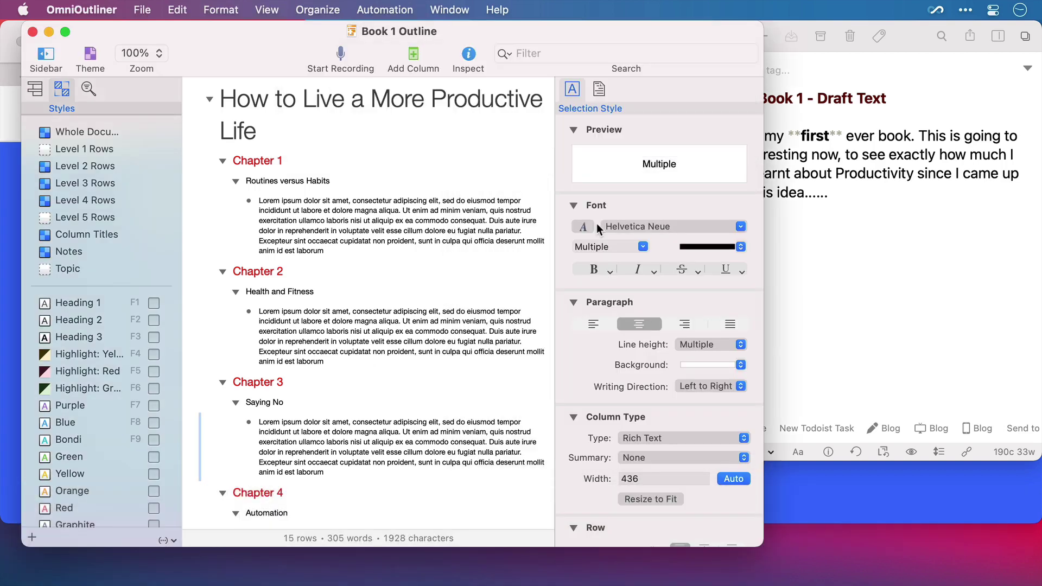
Minimise OmniOutliner and Safari, and open the Foreword for upcoming book email in Airmail
{"action": "left_click", "coordinate": [49, 33]}
{"action": "left_click", "coordinate": [39, 40]}
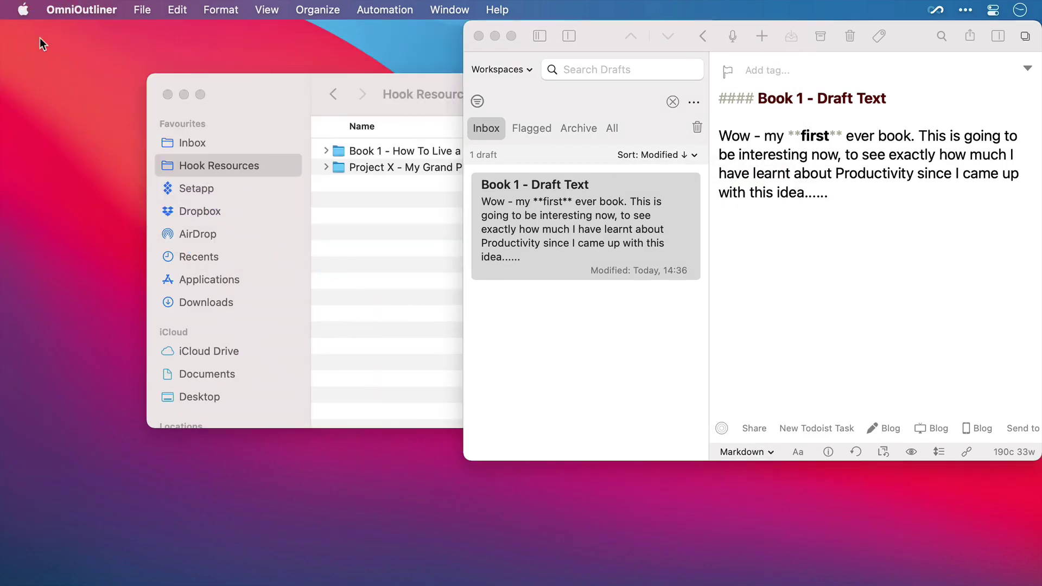
{"action": "mouse_move", "coordinate": [497, 581]}
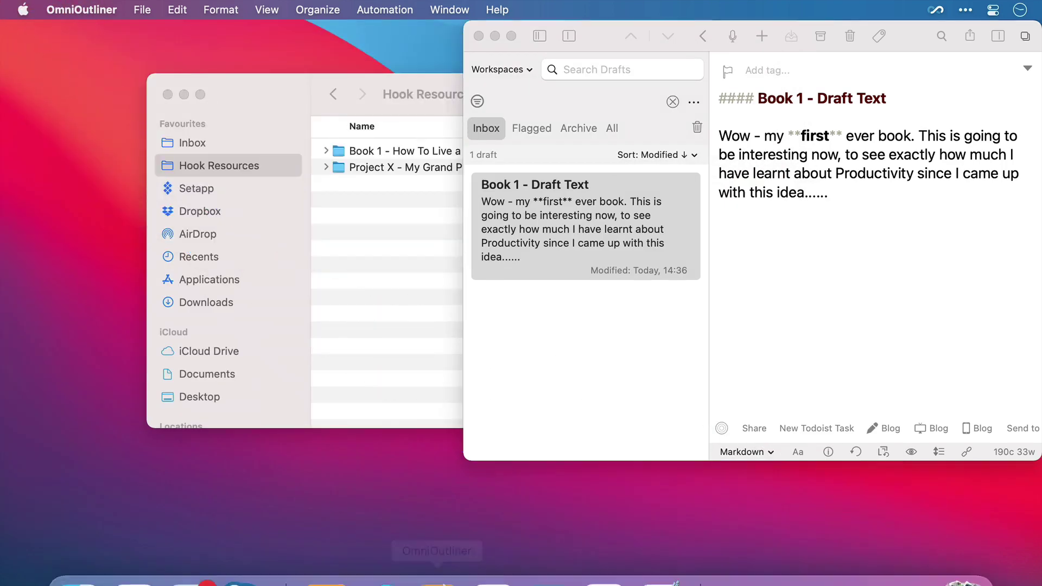
{"action": "left_click", "coordinate": [602, 556]}
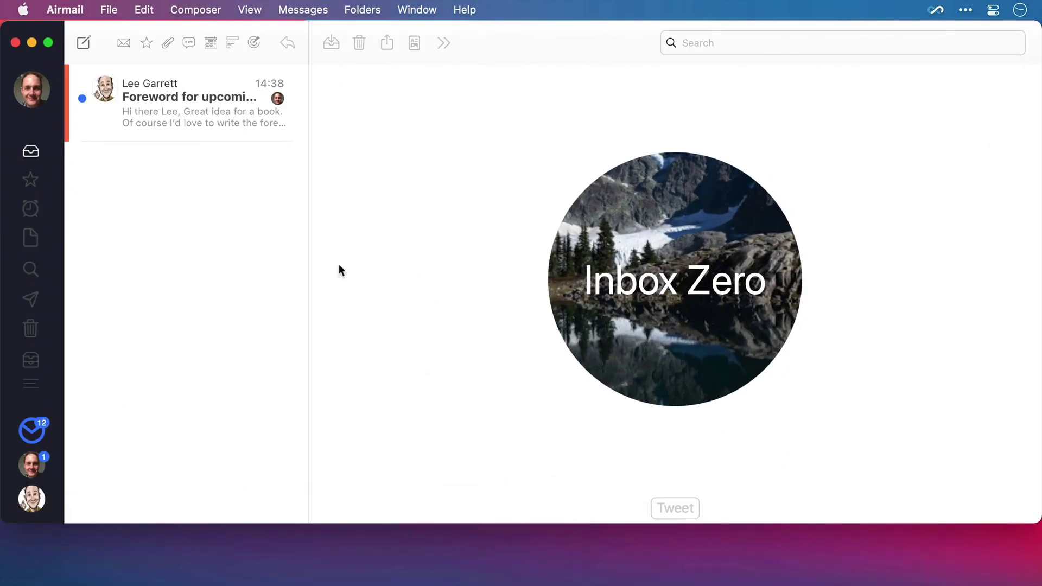
{"action": "left_click", "coordinate": [158, 106]}
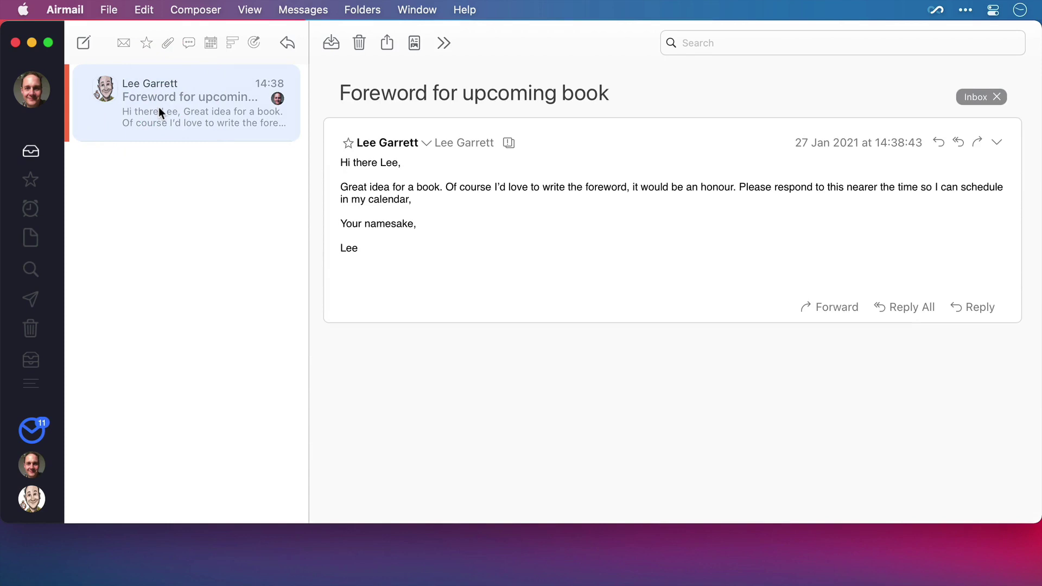
Hook the email to the copied Book 1 Outline link and reopen the outline from it
{"action": "key", "text": "super+shift+space"}
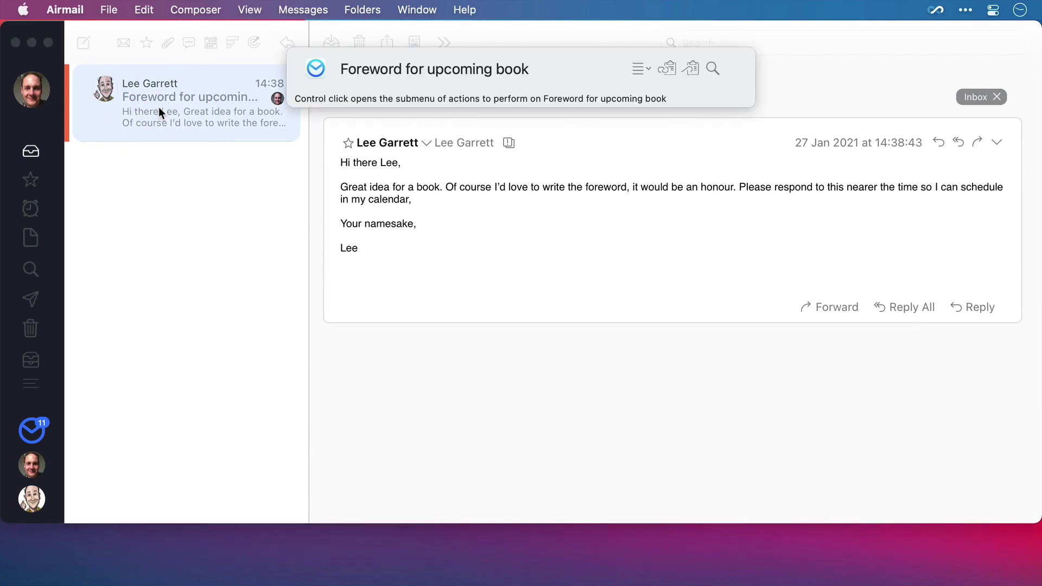
{"action": "key", "text": "super+v"}
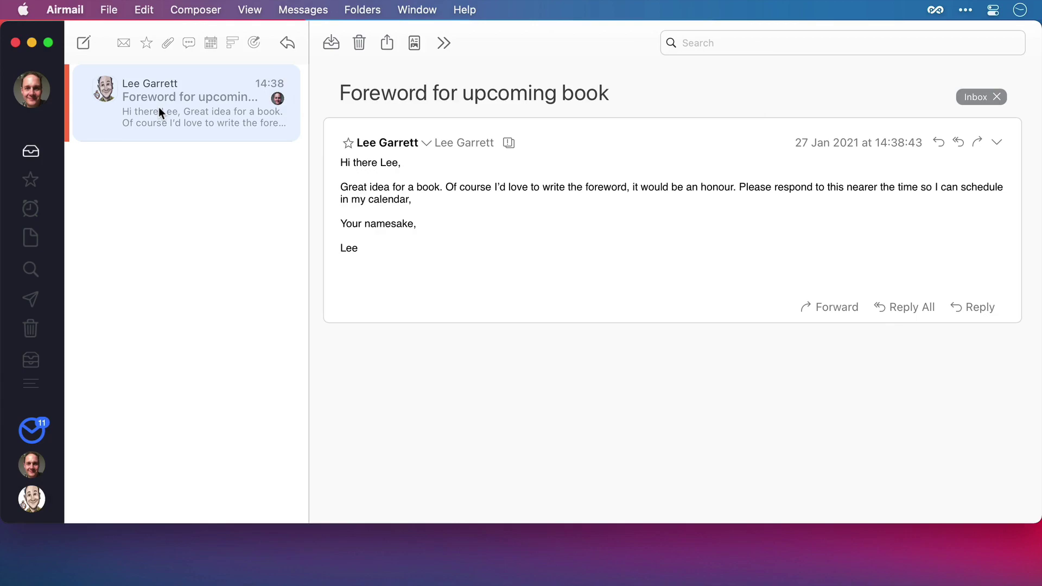
{"action": "key", "text": "super+shift+space"}
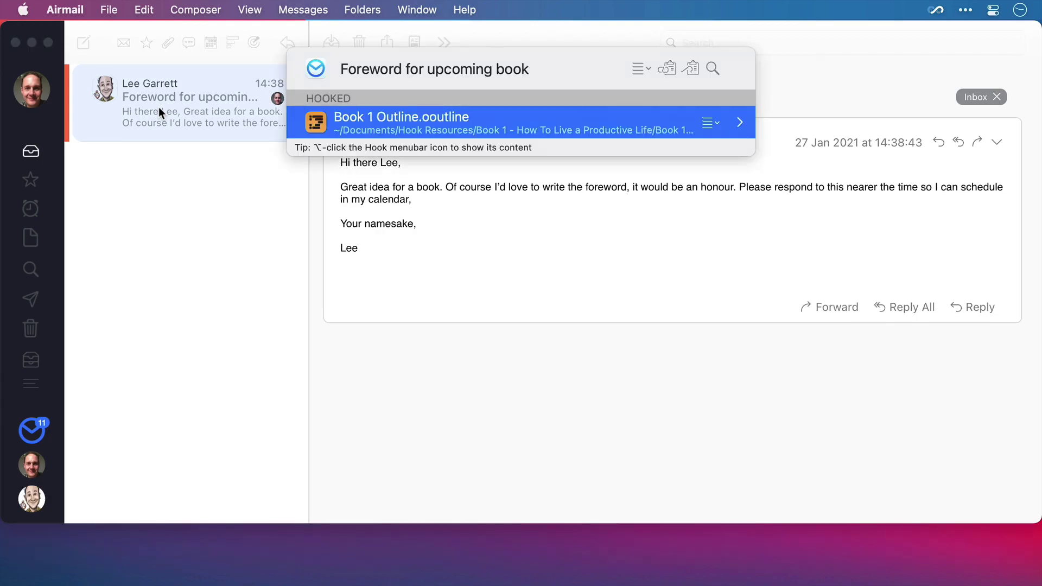
{"action": "key", "text": "Return"}
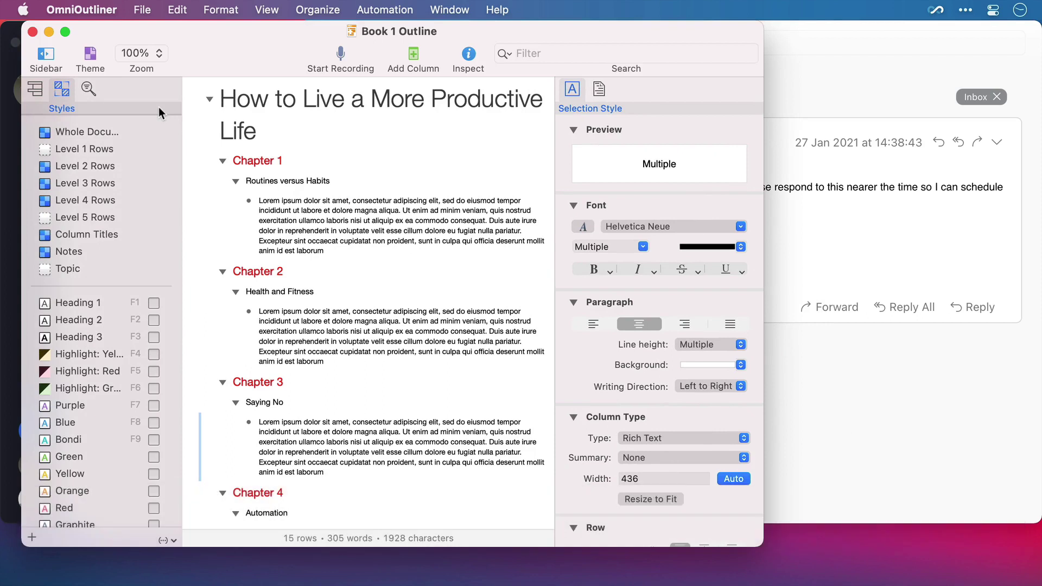
Step through Book 1 Outline's hooked items down to the Productivity & Time Management page, then close the list
{"action": "key", "text": "super+shift+space"}
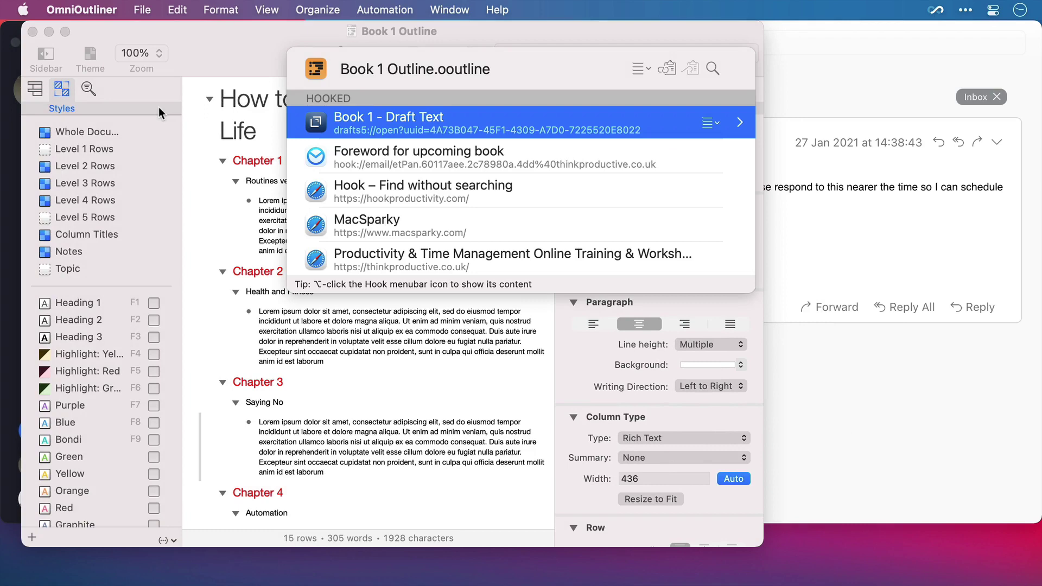
{"action": "key", "text": "Down"}
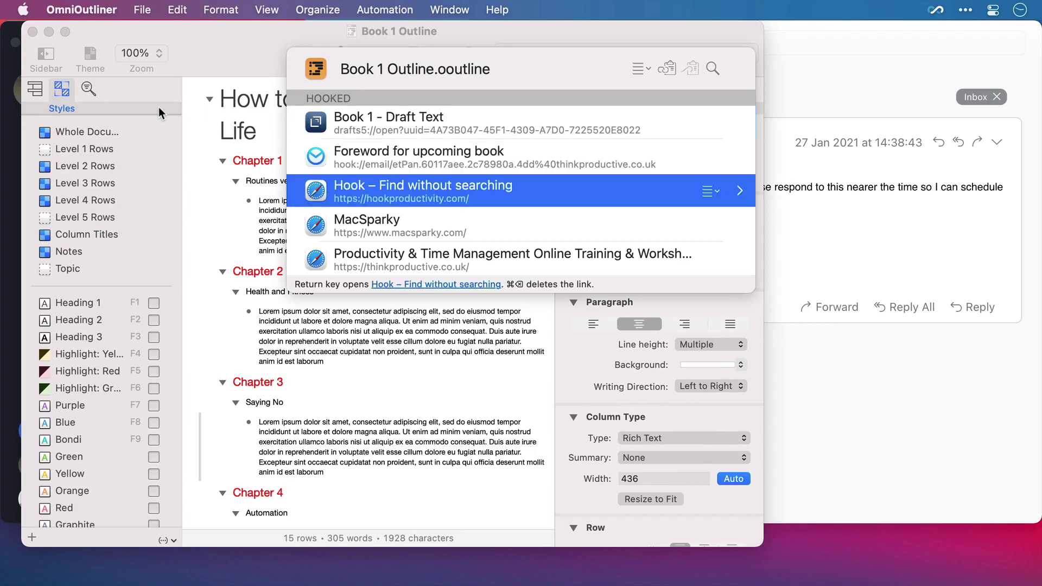
{"action": "key", "text": "Down"}
{"action": "key", "text": "Down"}
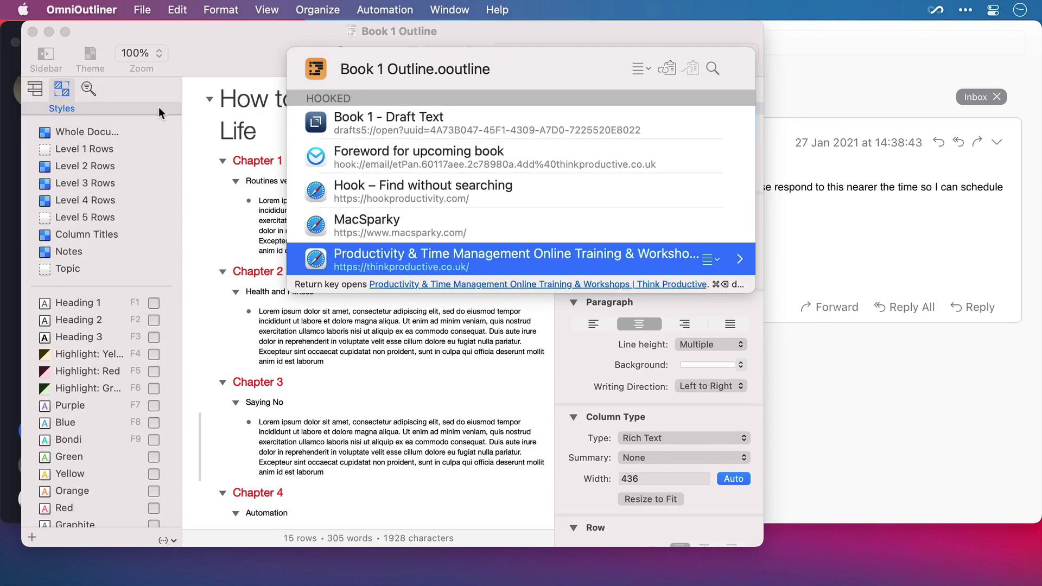
{"action": "key", "text": "Escape"}
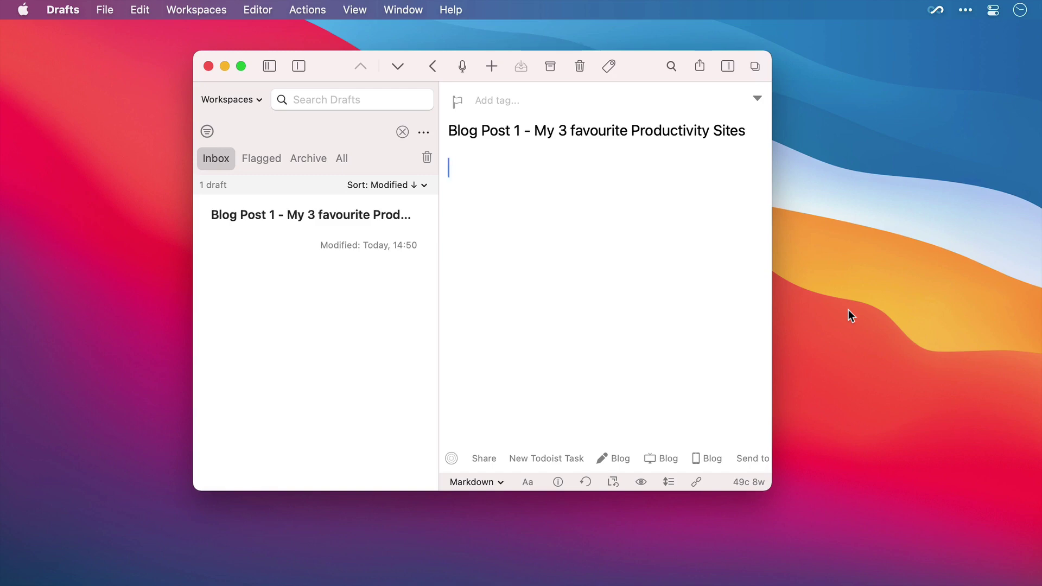
{"action": "mouse_move", "coordinate": [491, 564]}
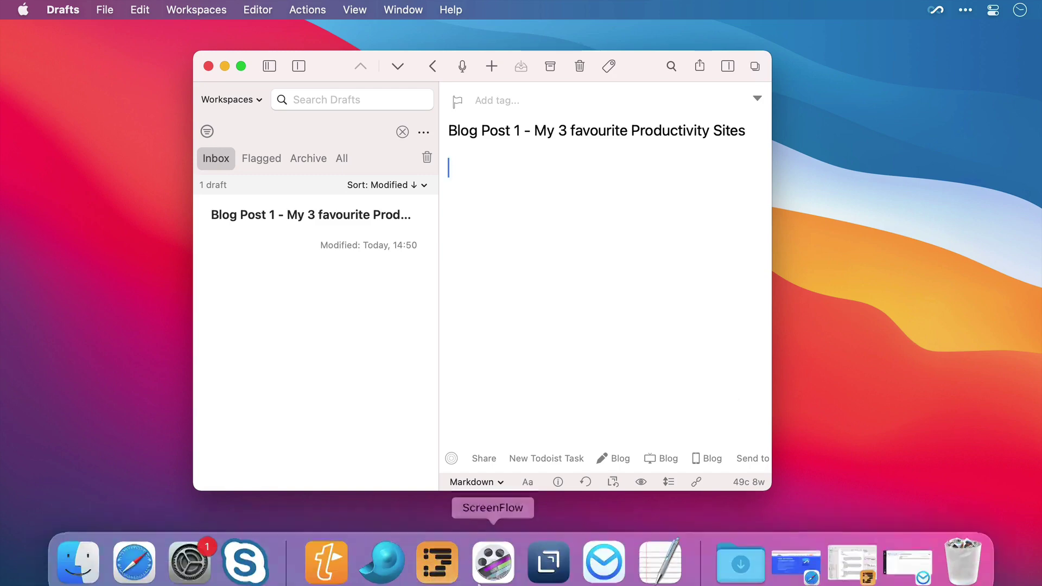
Copy a Markdown link to Safari's Hook for macOS page
{"action": "left_click", "coordinate": [151, 565]}
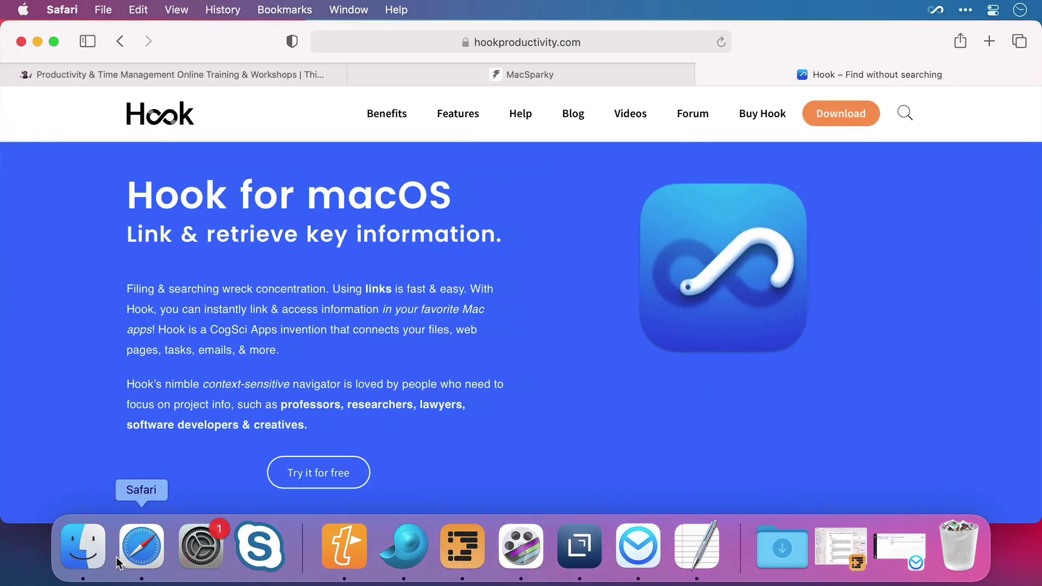
{"action": "key", "text": "super+shift+space"}
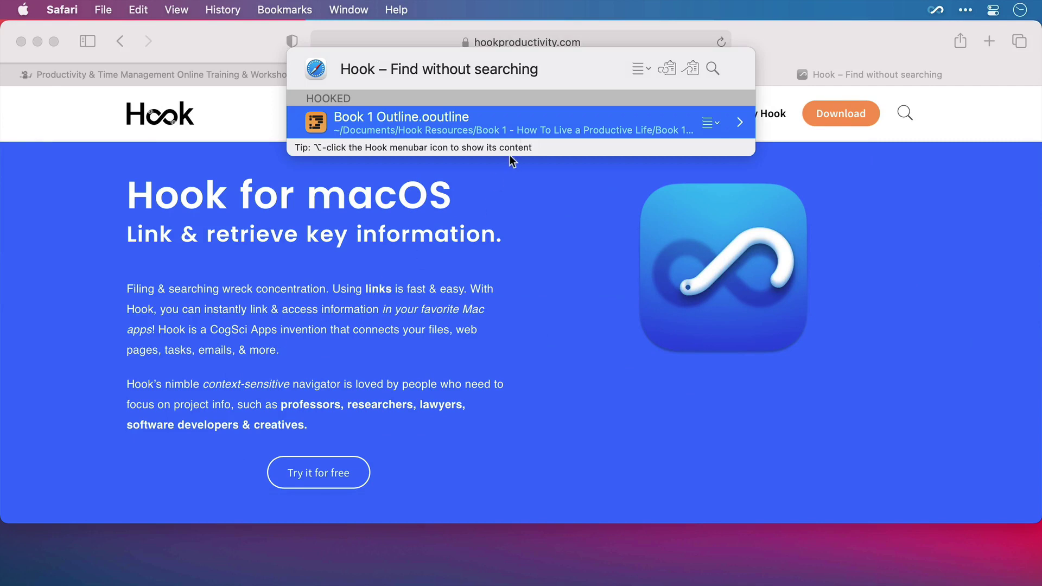
{"action": "left_click", "coordinate": [646, 66]}
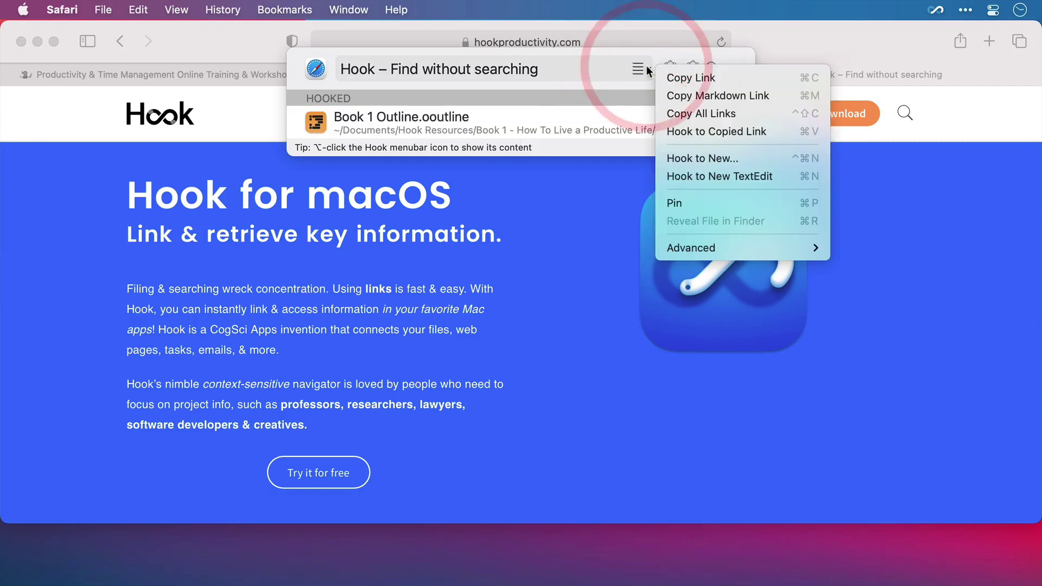
{"action": "left_click", "coordinate": [683, 94]}
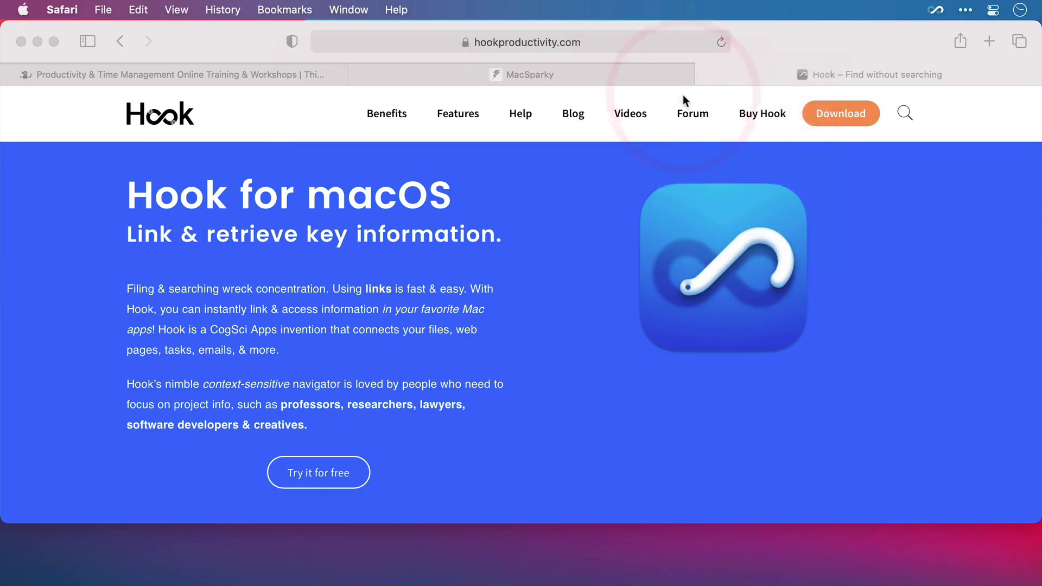
Paste the Markdown link into the Blog Post 1 draft and add two blank lines after it
{"action": "key", "text": "super+Tab"}
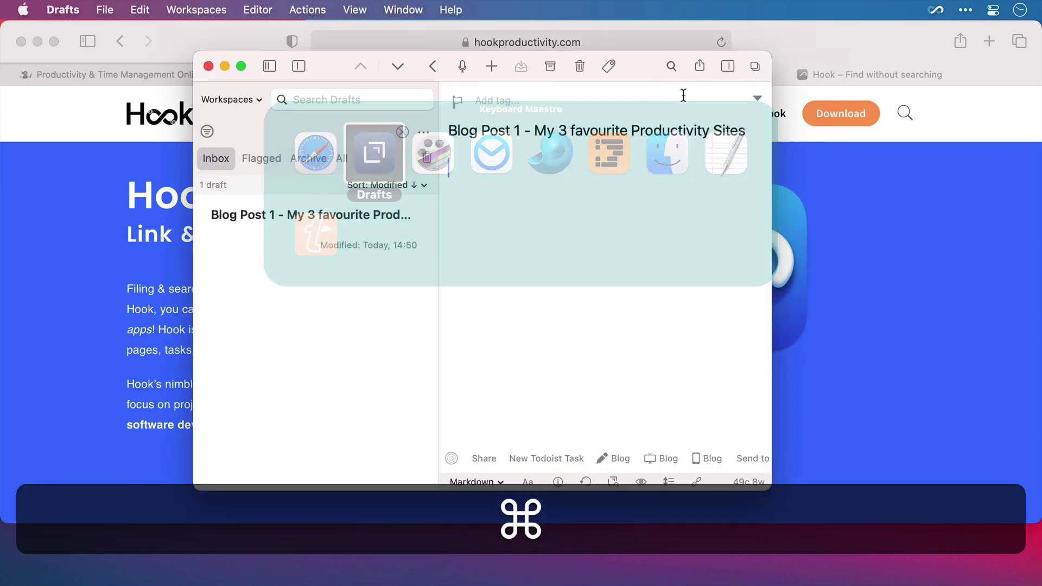
{"action": "key", "text": "super+v"}
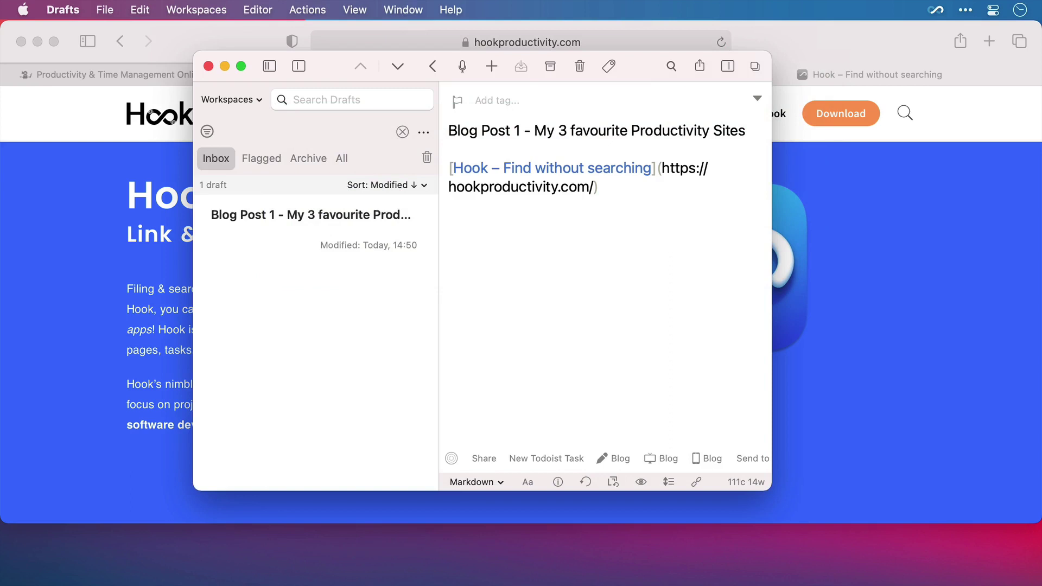
{"action": "key", "text": "Return"}
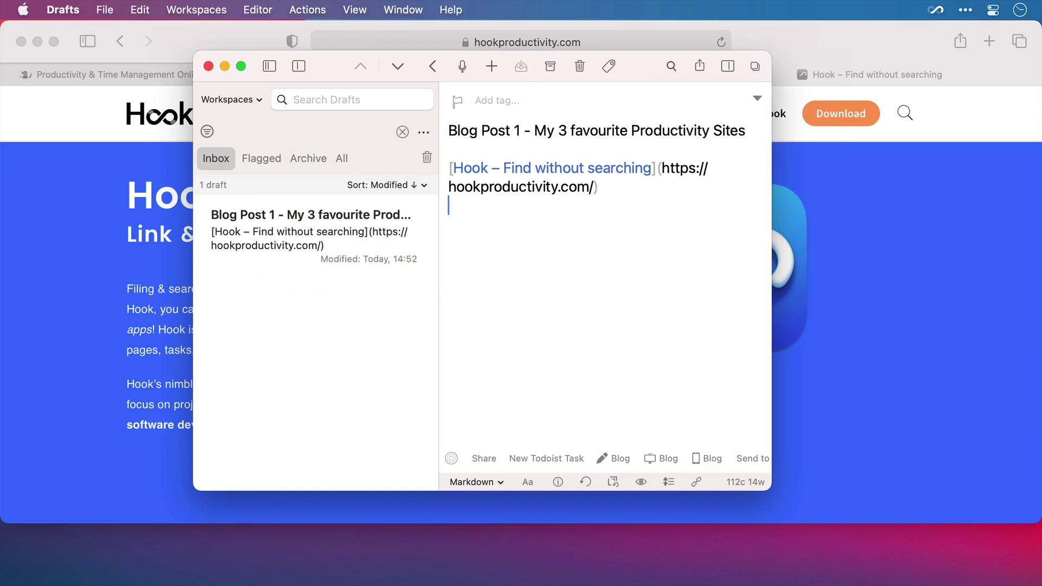
{"action": "key", "text": "Return"}
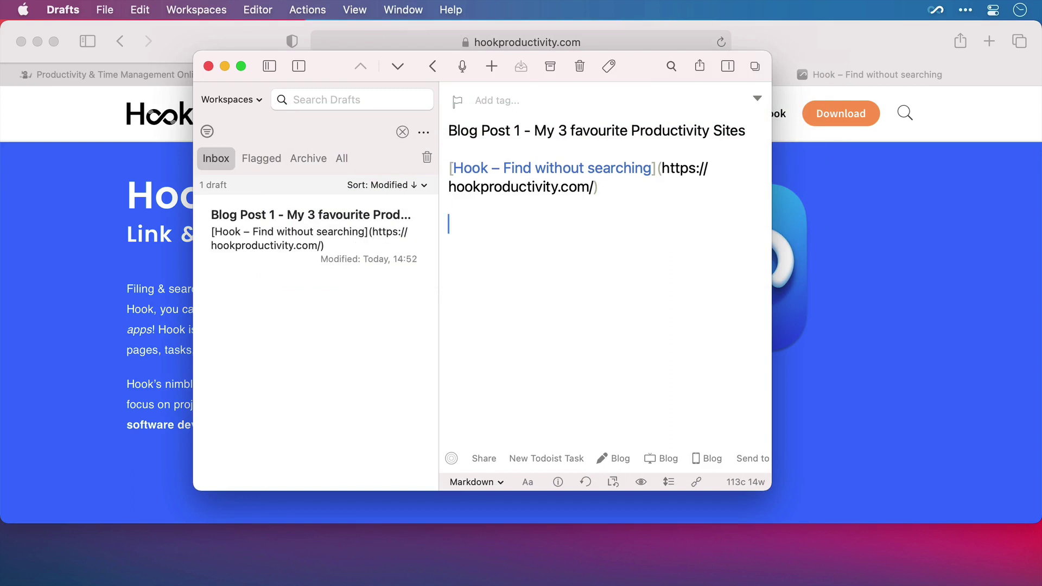